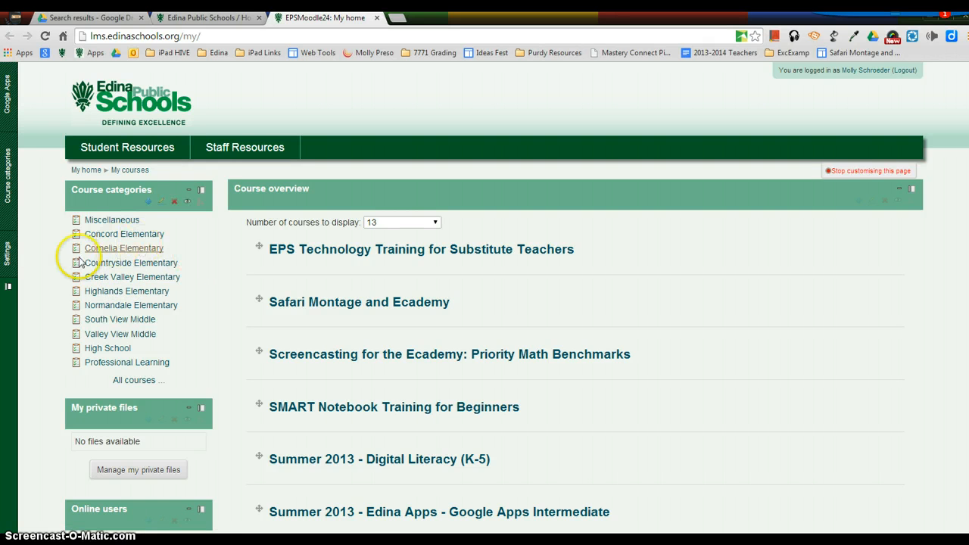
Open Google Sites from the Moodle page's Google Apps links and start creating a new site.
click(10, 290)
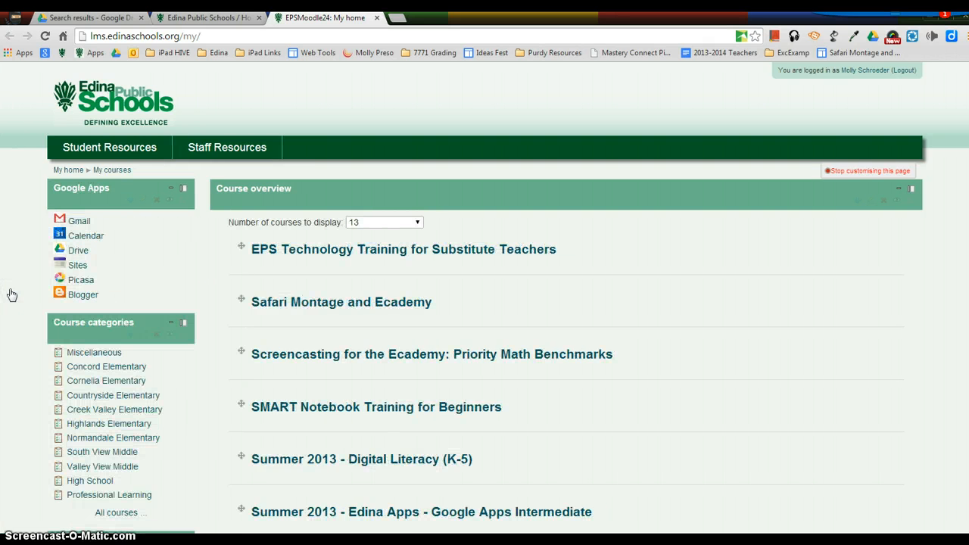
click(77, 267)
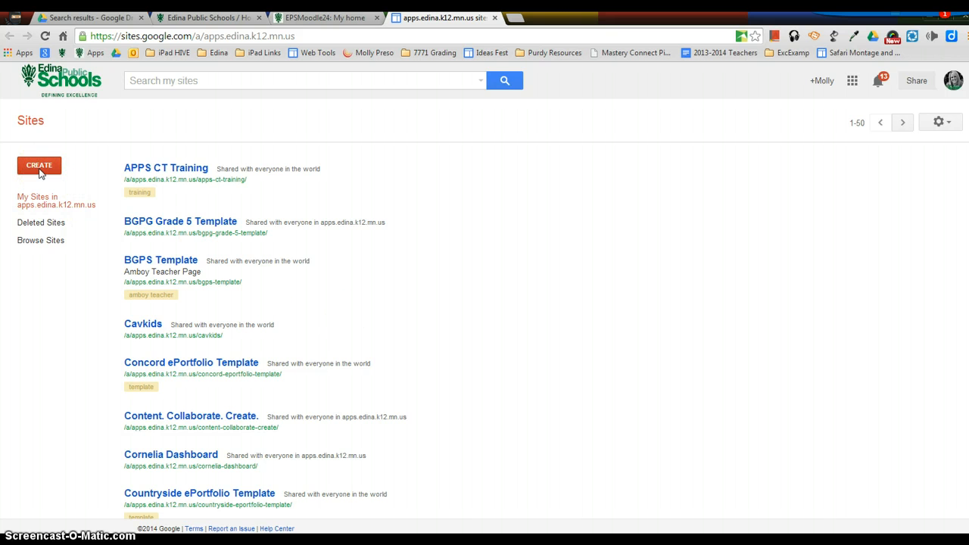
click(42, 172)
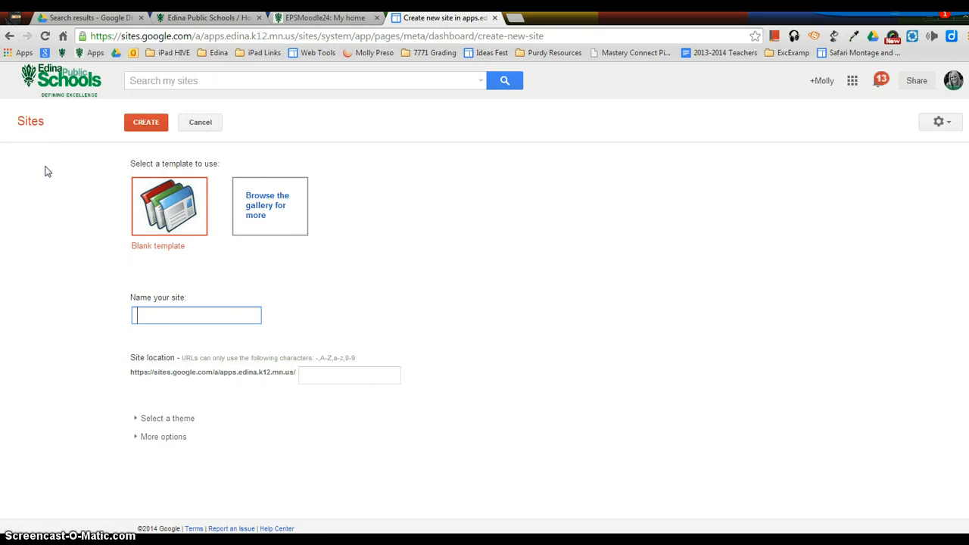
Search the site template gallery for "countryside" and leave the gallery without choosing a template.
click(258, 218)
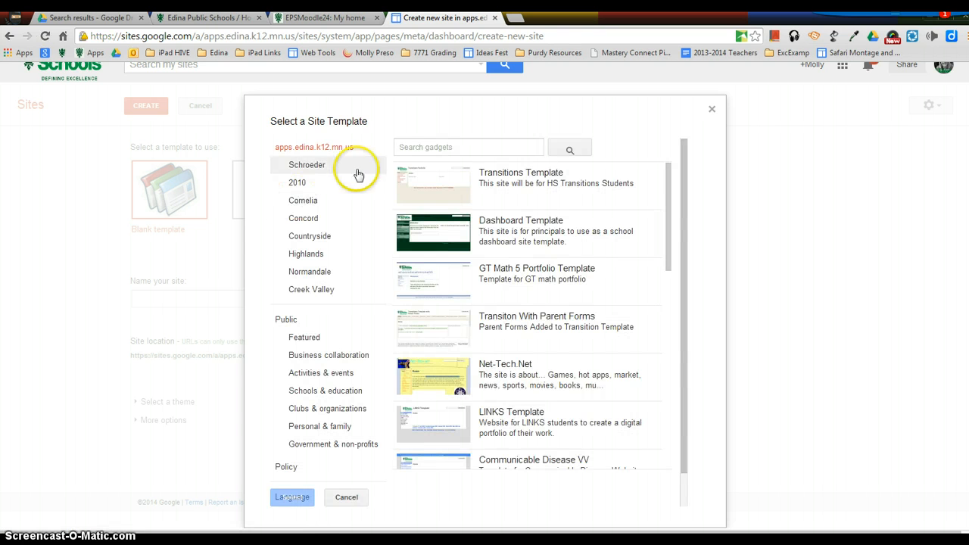
click(415, 147)
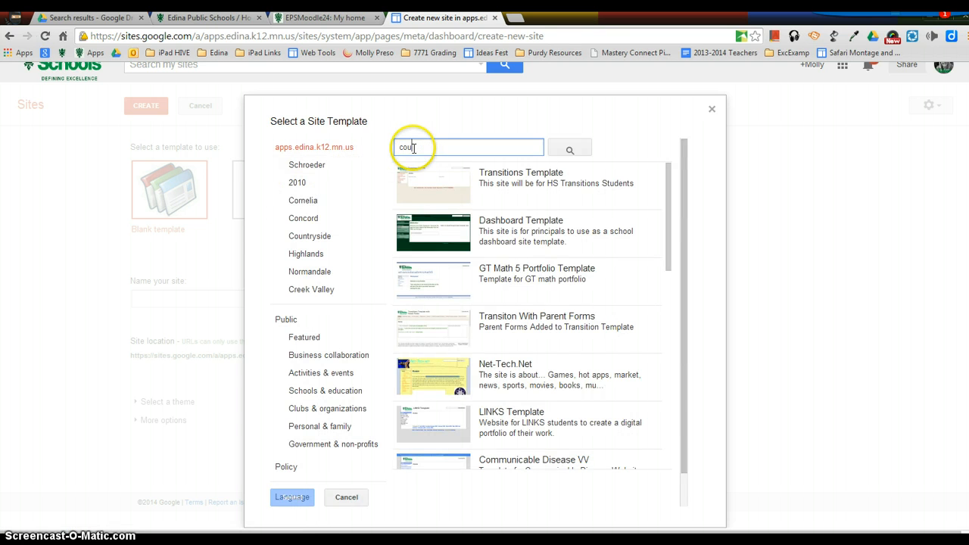
text(countryside)
key(Return)
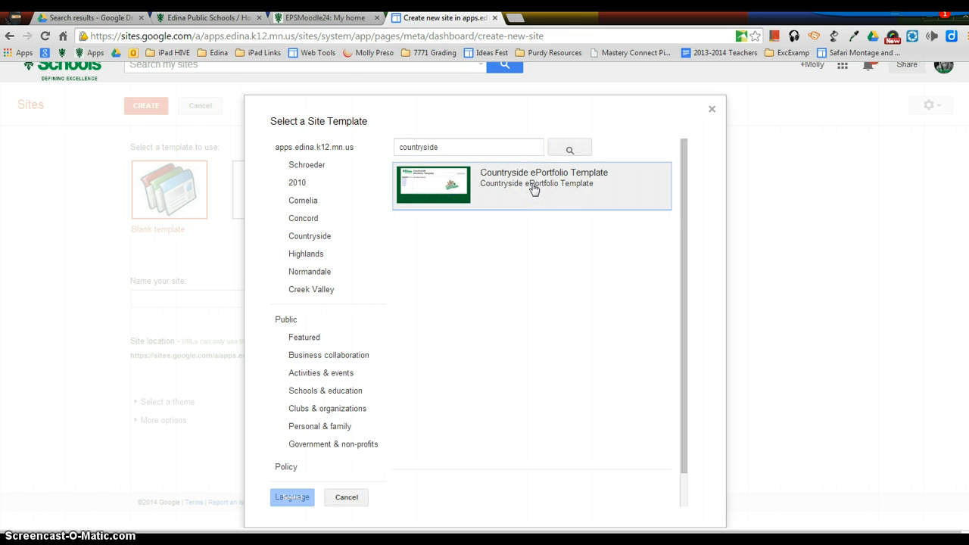
click(346, 496)
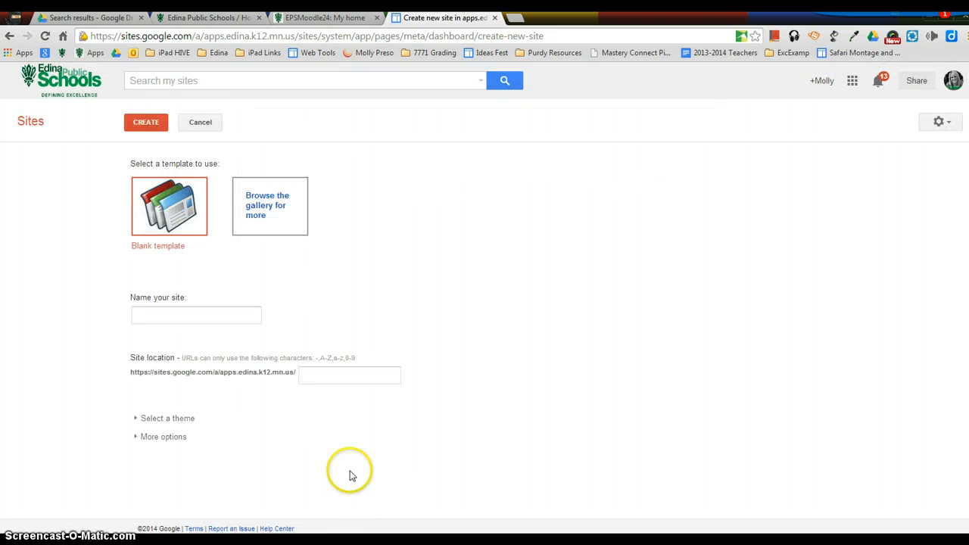
Name the new site with the owner's first name followed by "ePortfolio Summer 2014".
click(147, 317)
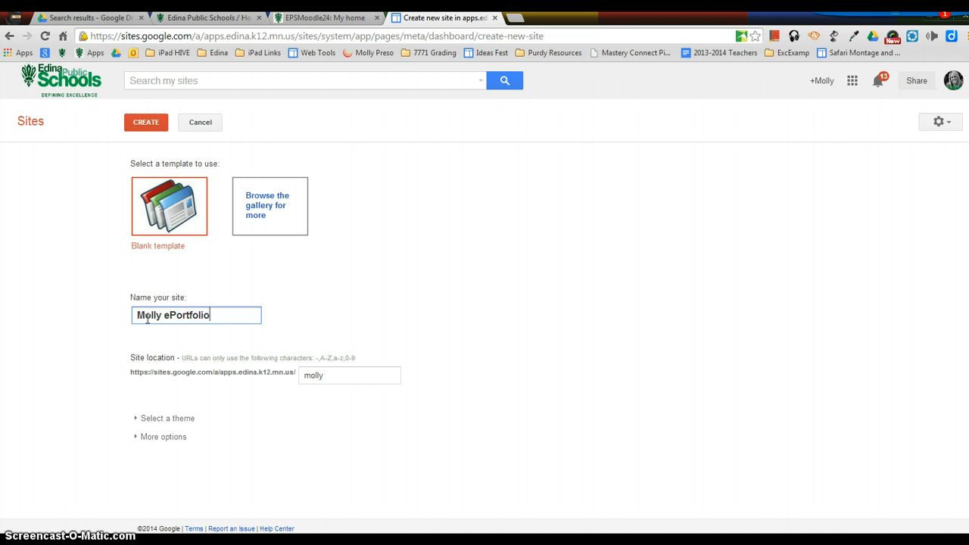
text(Molly ePortfolio Summer )
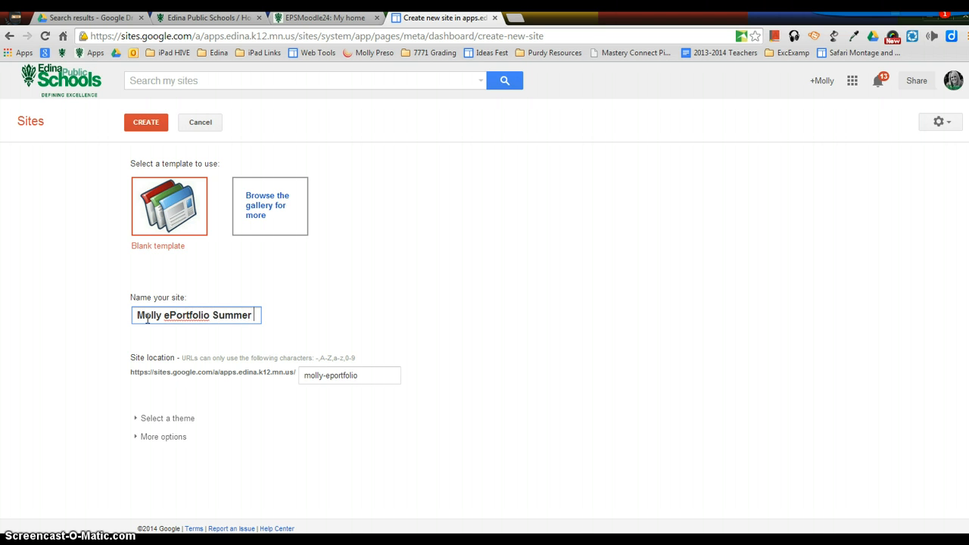
text(2014)
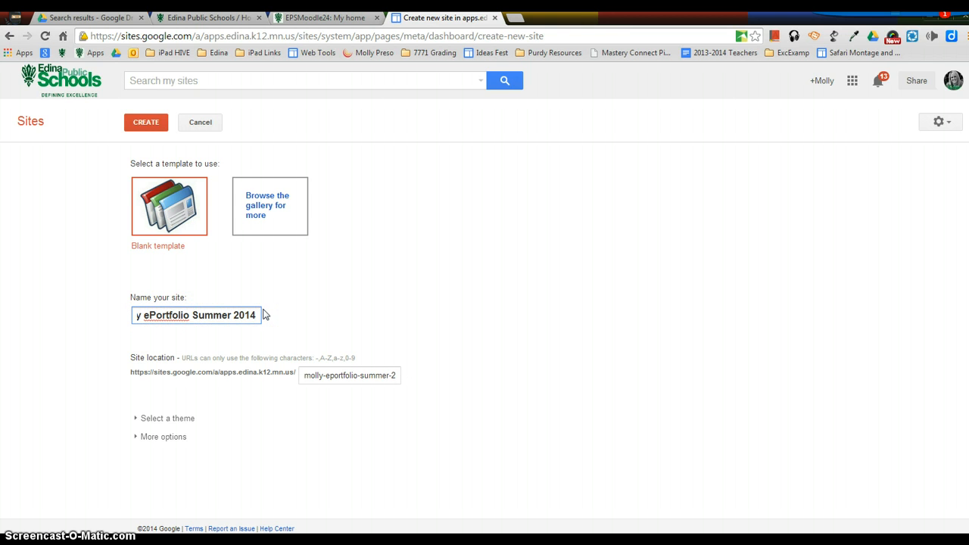
Choose the Treehouse theme for the new site.
click(136, 419)
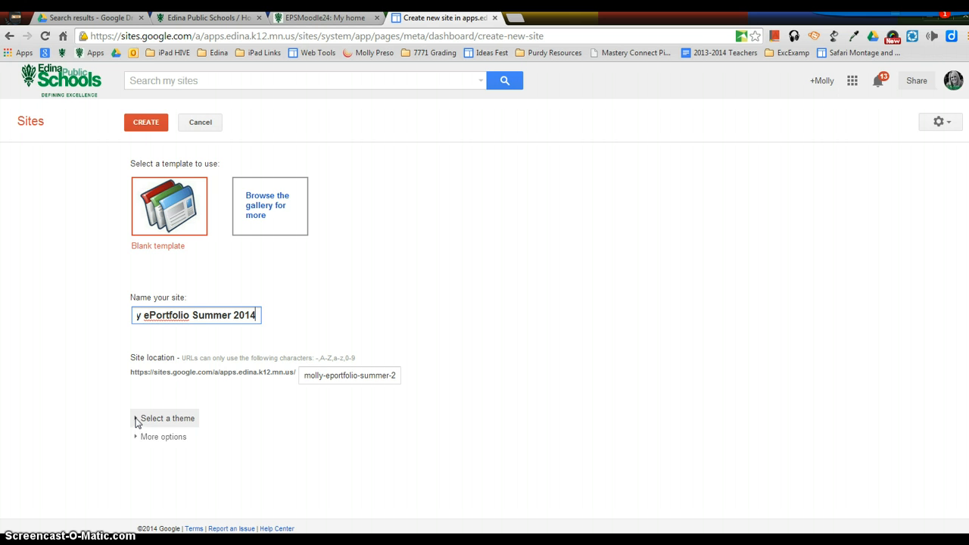
click(137, 419)
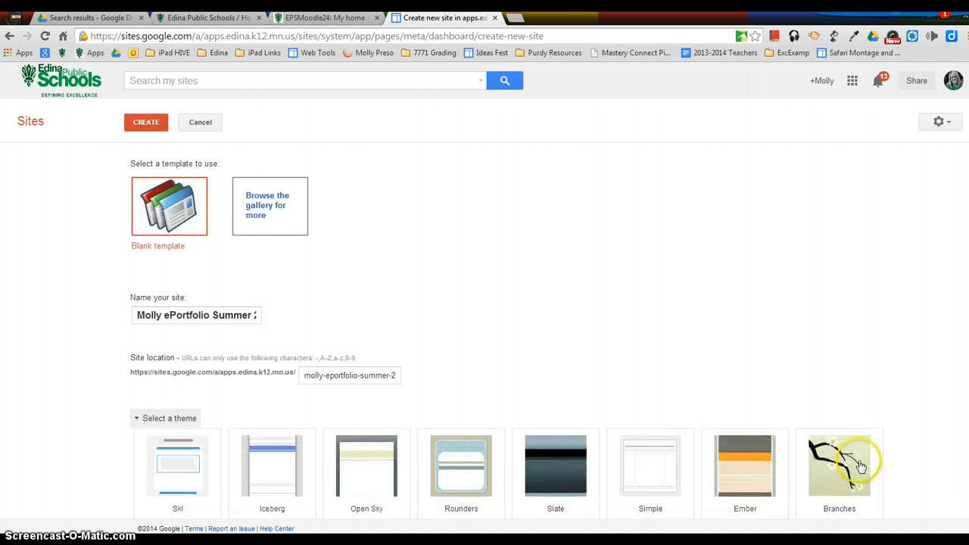
click(911, 470)
scroll(911, 471, down, 2)
scroll(911, 471, down, 1)
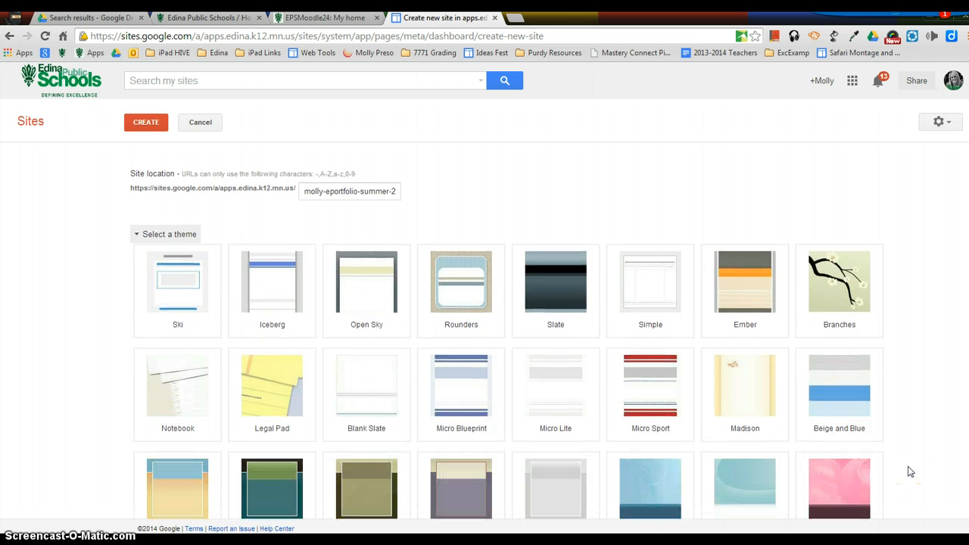
scroll(909, 471, down, 1)
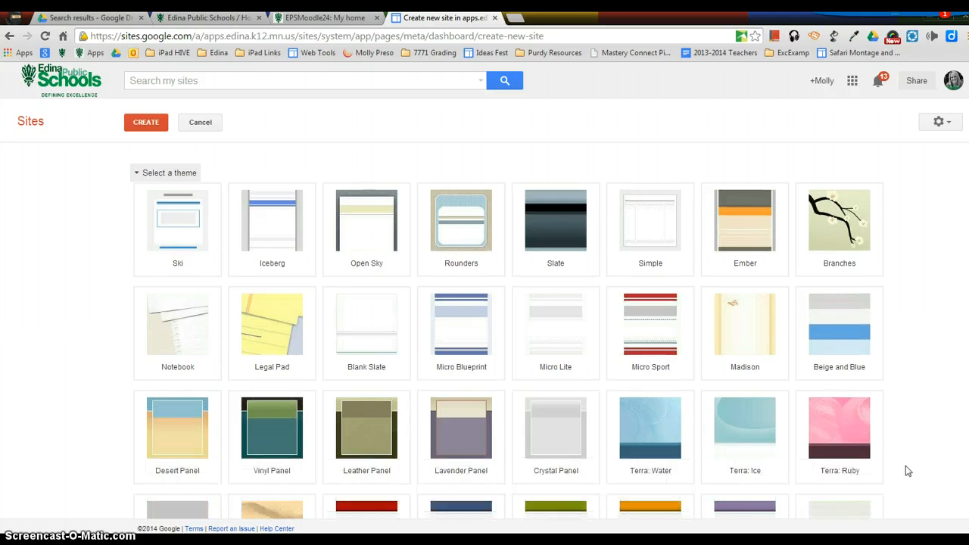
scroll(906, 470, down, 4)
scroll(906, 471, down, 1)
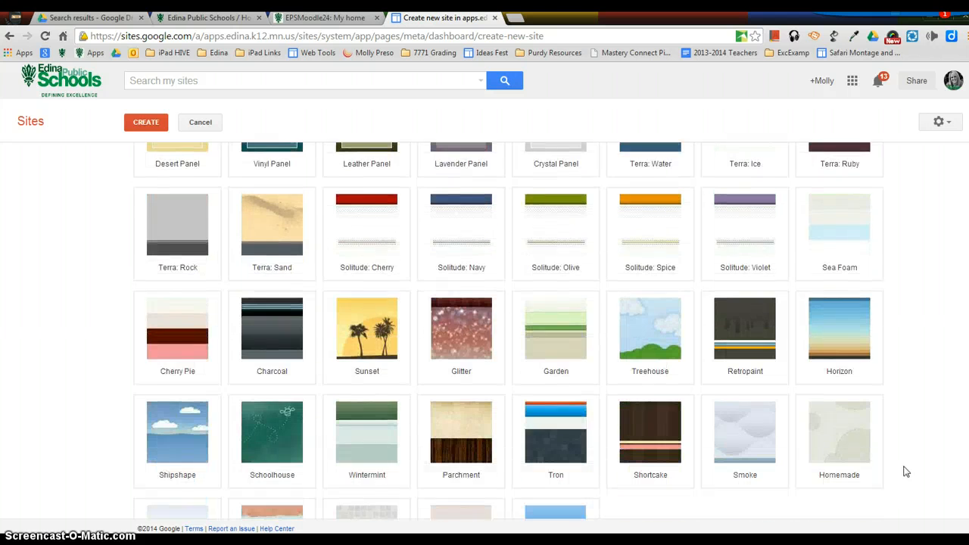
scroll(906, 471, down, 2)
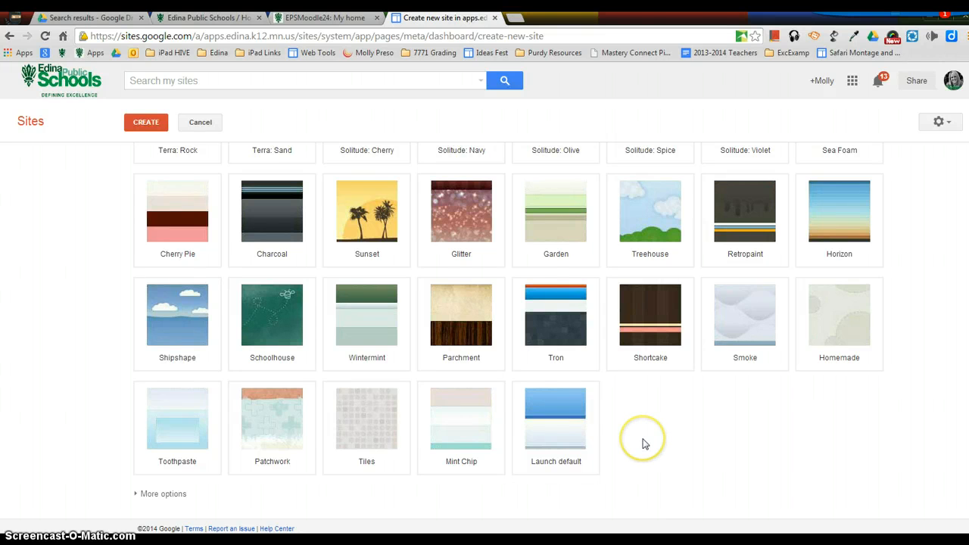
scroll(642, 444, up, 2)
scroll(643, 443, up, 1)
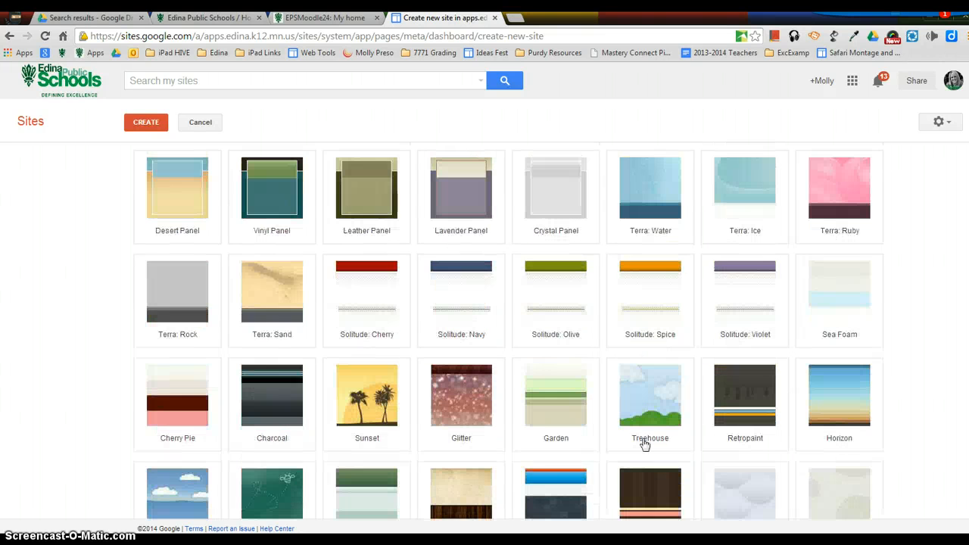
click(650, 409)
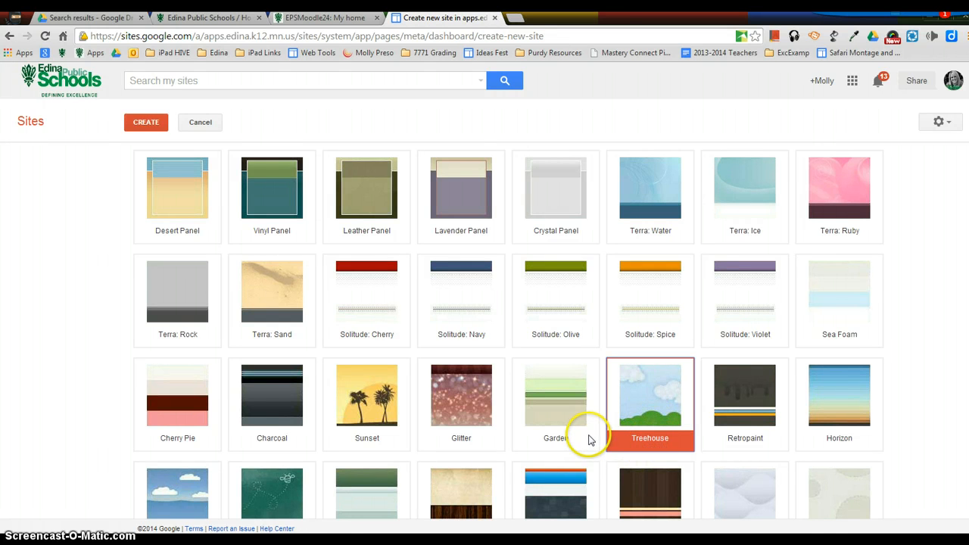
Fill in the site category with the teacher's last name followed directly by 2014.
scroll(589, 439, down, 3)
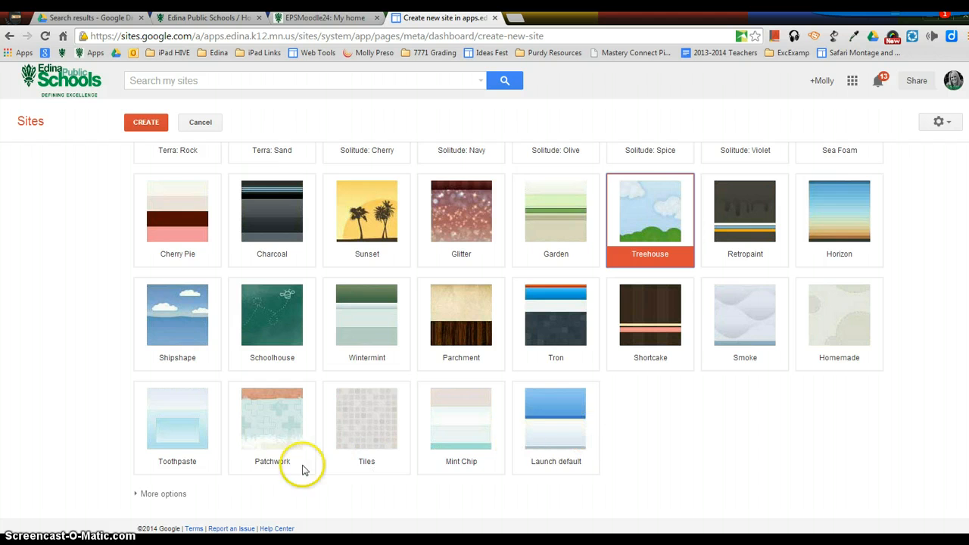
click(137, 495)
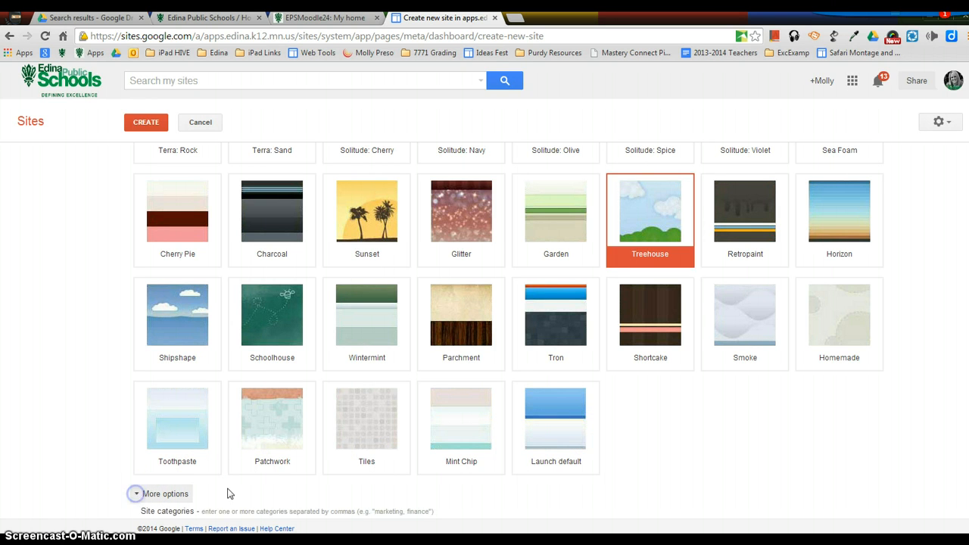
scroll(400, 472, down, 2)
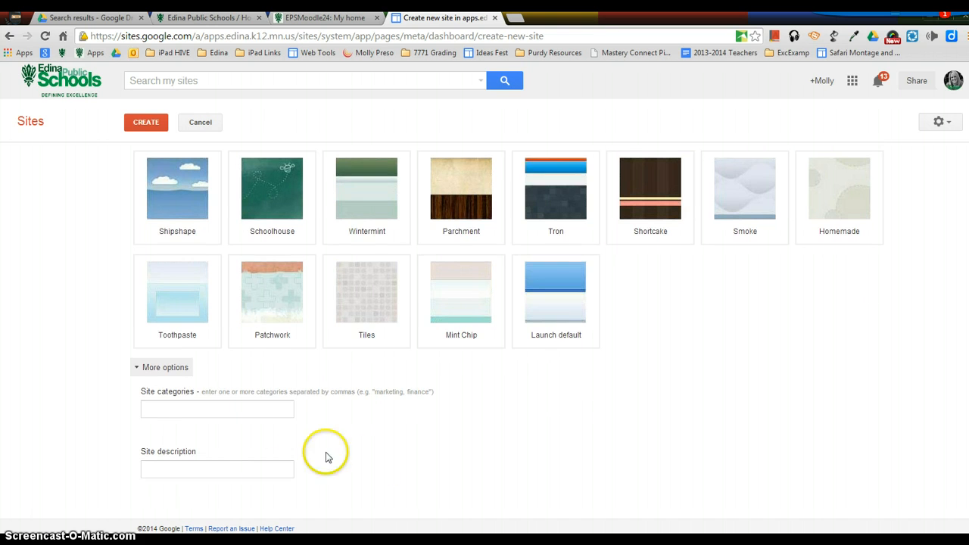
click(182, 409)
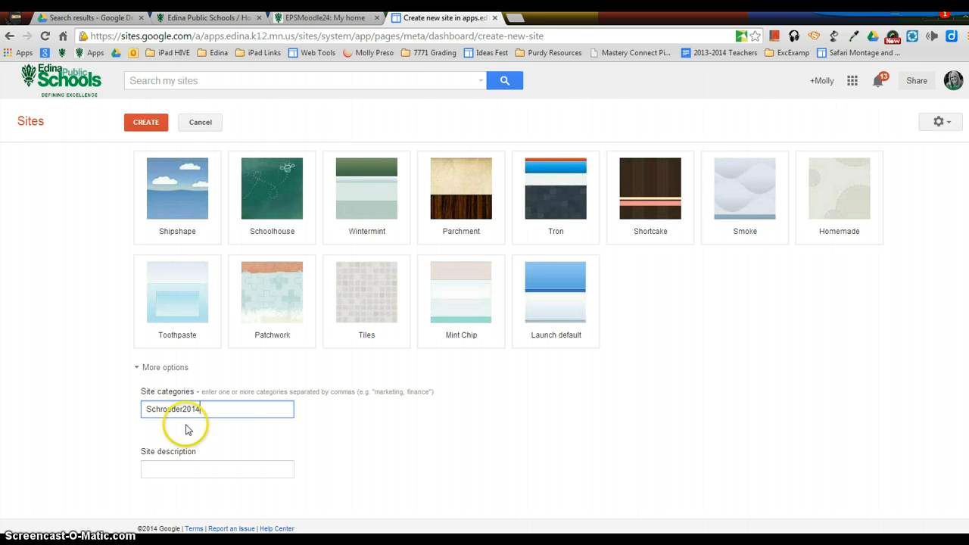
double_click(147, 409)
drag(147, 408, 230, 408)
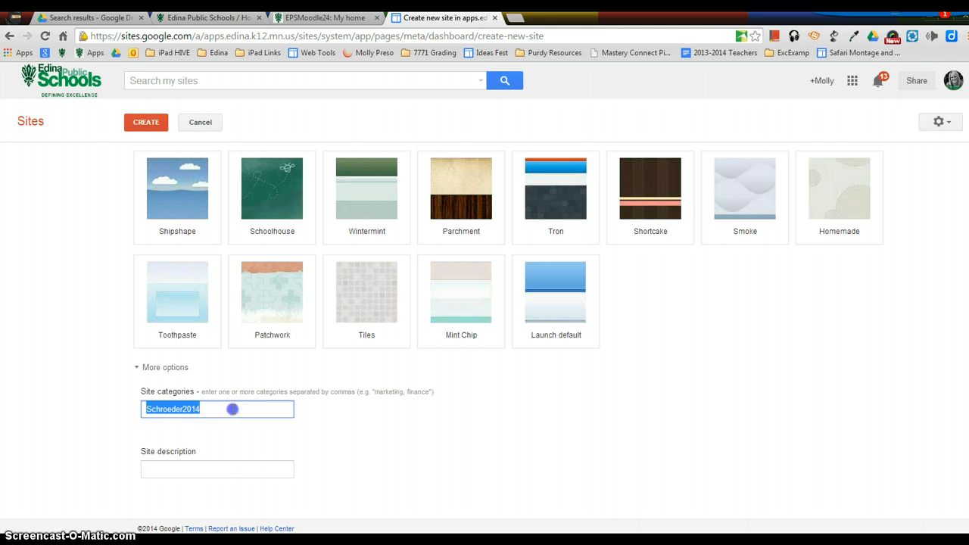
click(232, 409)
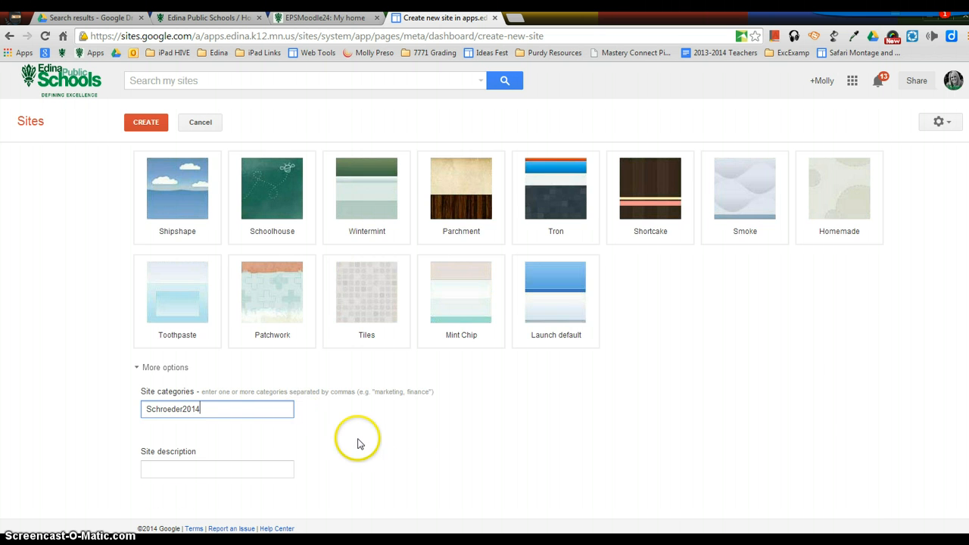
Create the new site from the blank template with the entered name, theme and category.
scroll(358, 443, up, 10)
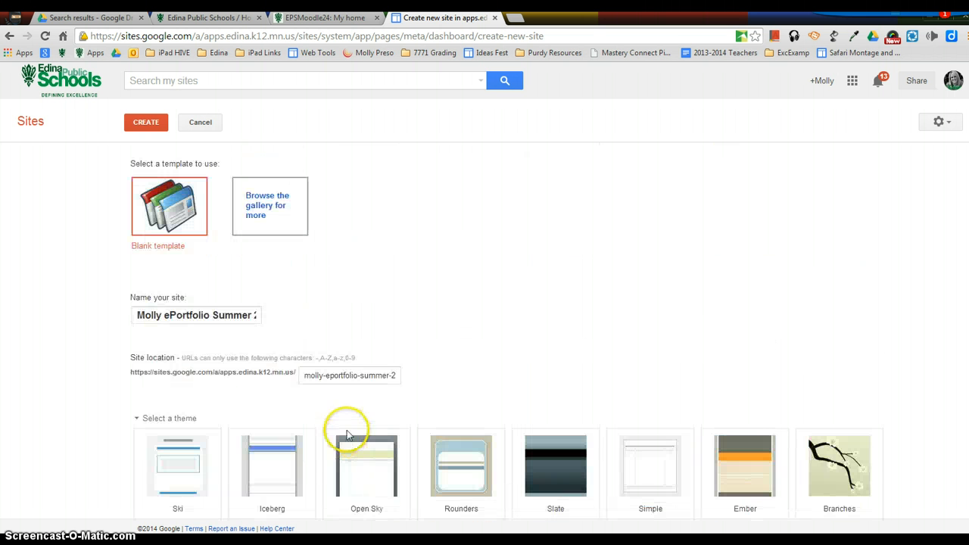
click(276, 470)
click(149, 124)
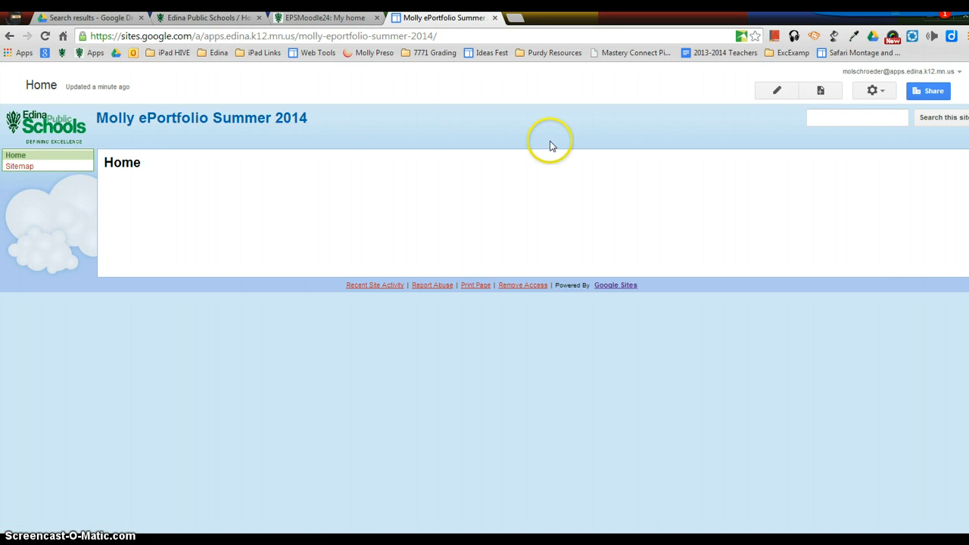
Open the new site's Home page for editing.
click(776, 92)
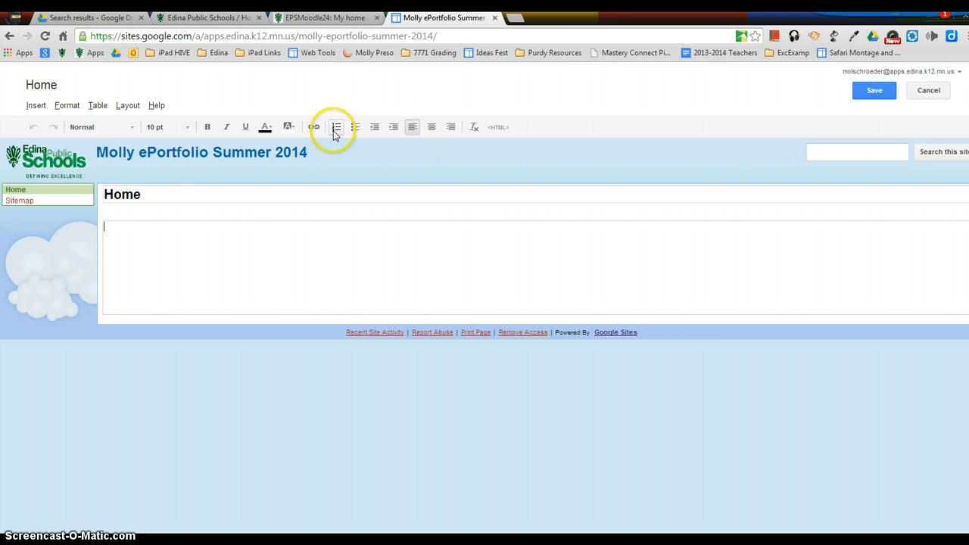
click(41, 107)
click(67, 105)
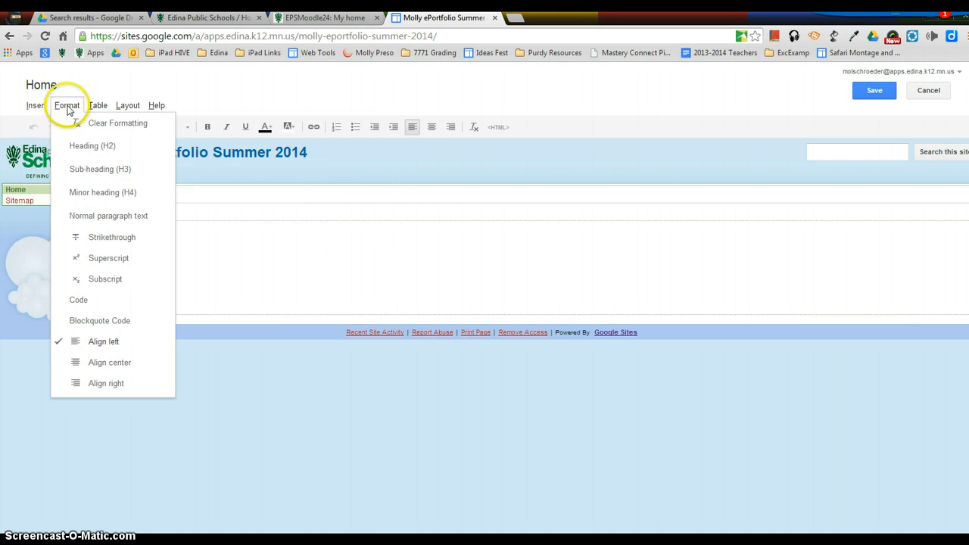
click(97, 105)
click(124, 105)
Write "Welcome to my ePortfolio." in the Home page body and apply the Two column (simple) layout.
click(360, 243)
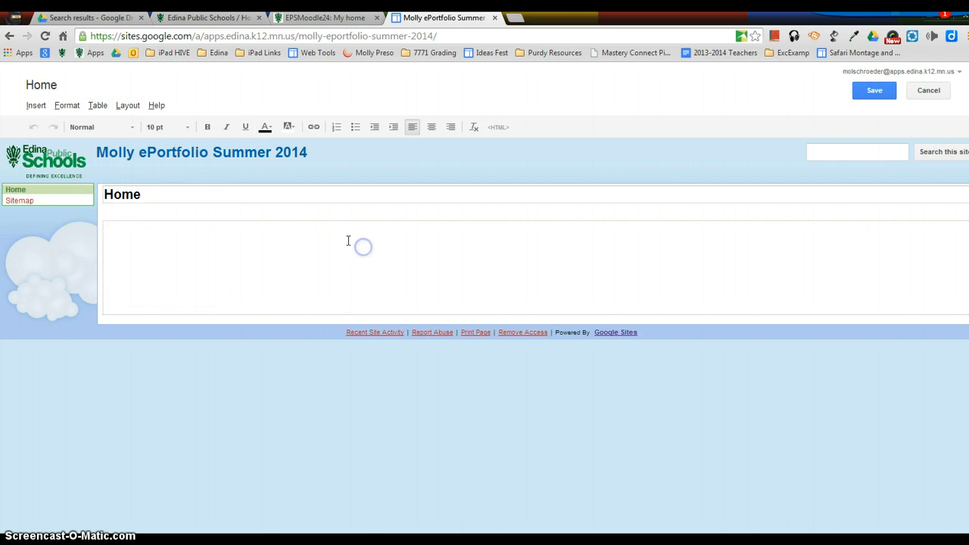
text(Welcome to my ePortfolio)
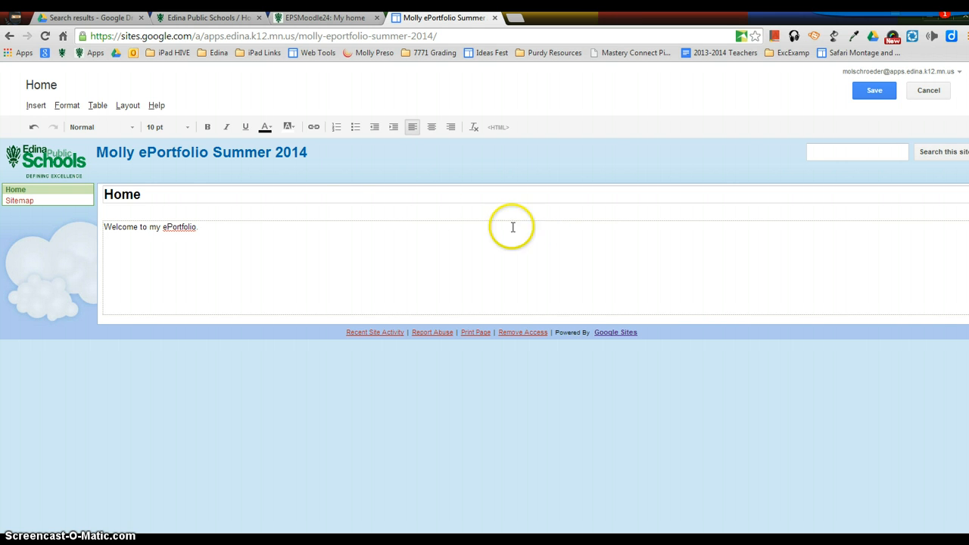
click(127, 107)
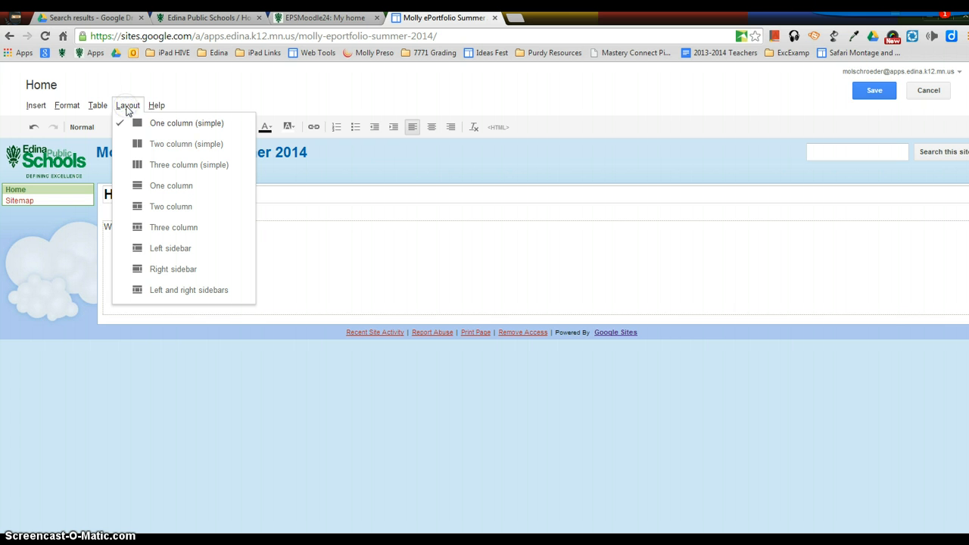
click(202, 147)
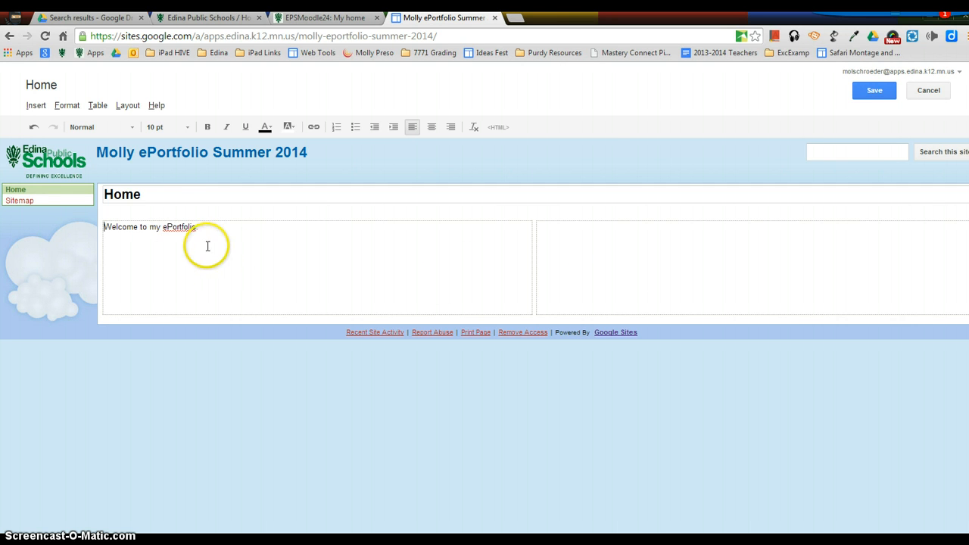
click(552, 236)
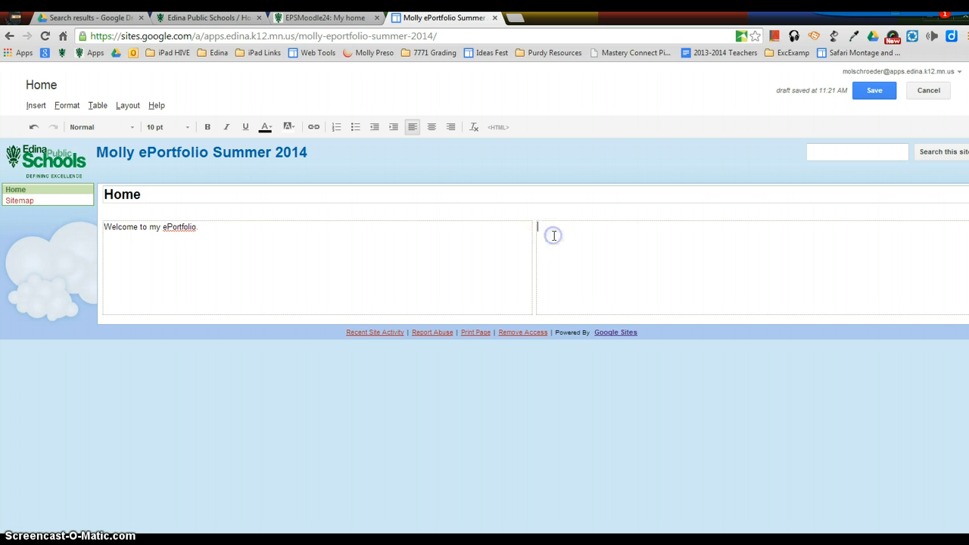
click(35, 106)
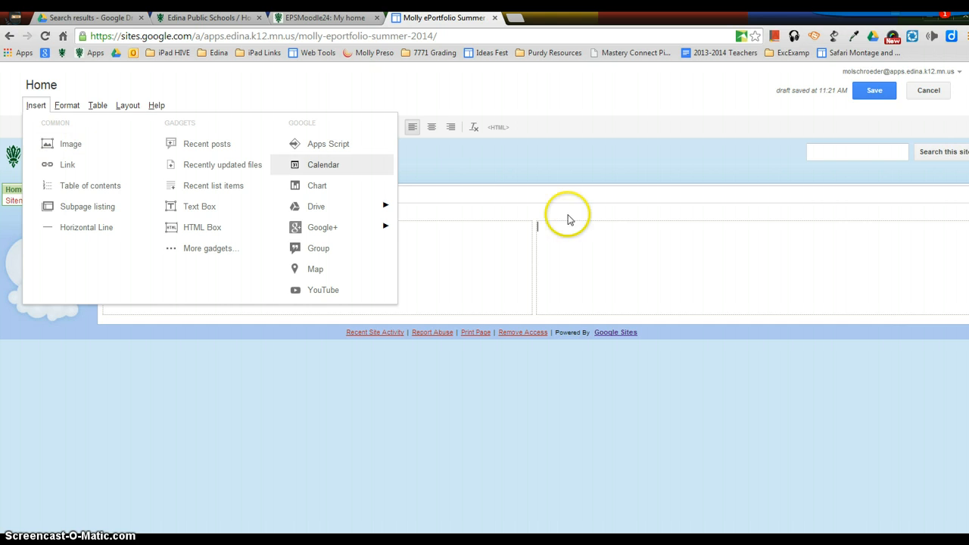
click(577, 239)
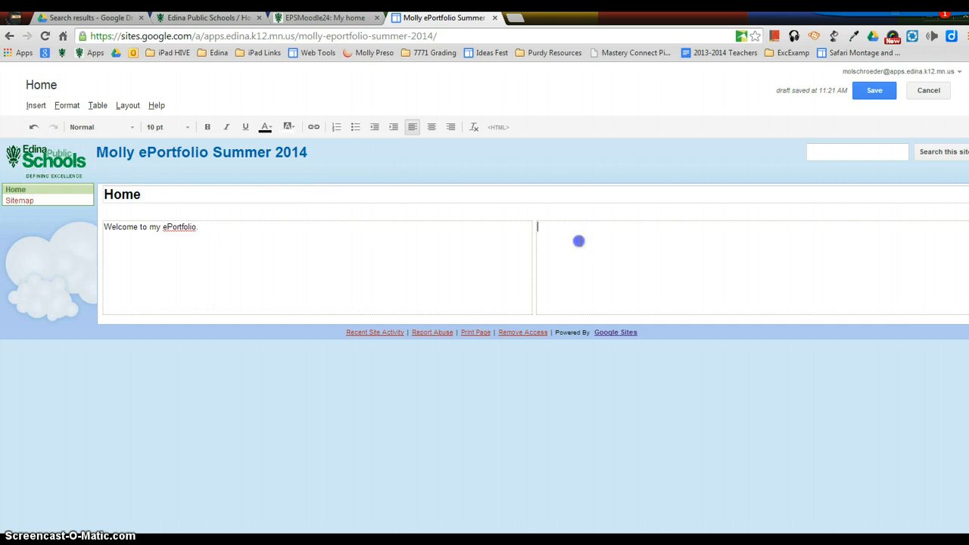
Save the Home page edits and open the site's sharing and permissions settings.
click(874, 91)
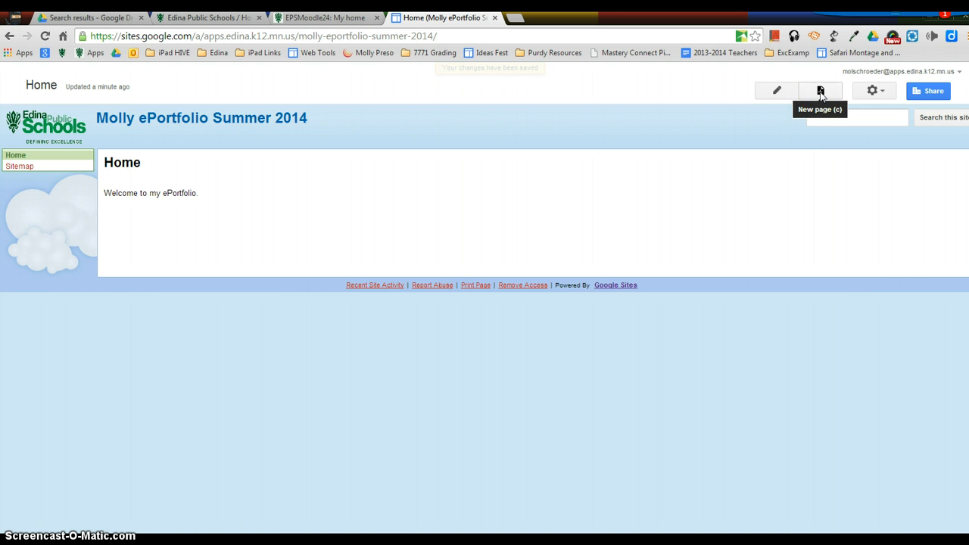
click(878, 92)
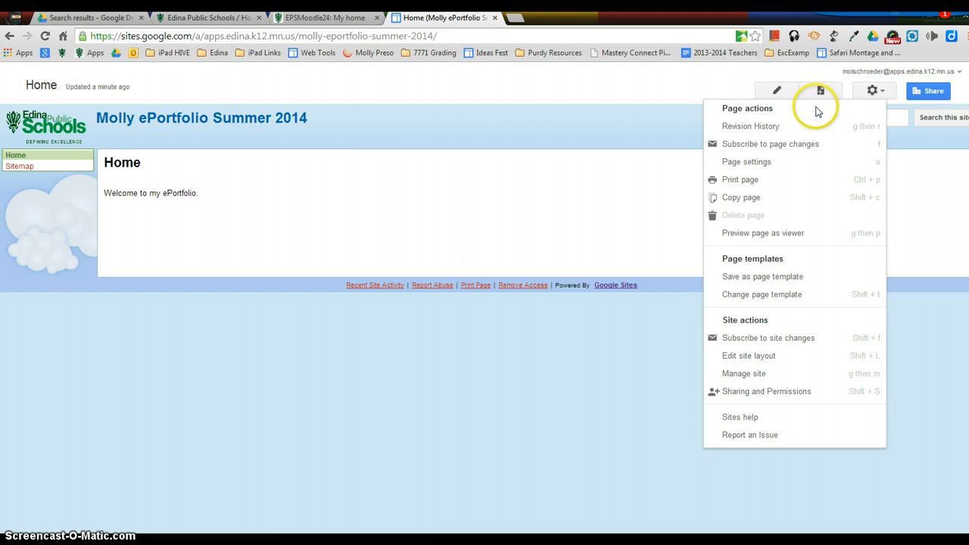
click(931, 95)
click(930, 94)
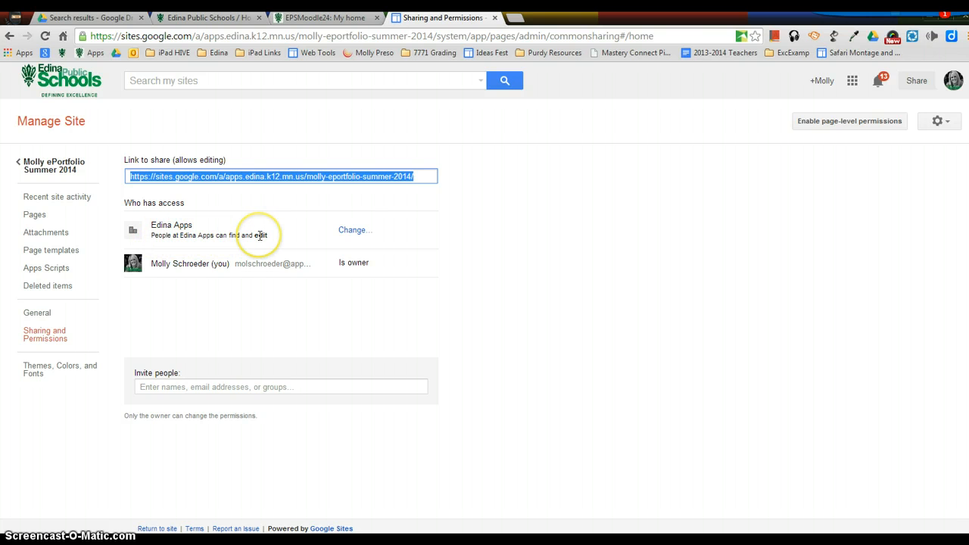
Change the site's visibility to Anyone with the link and save the setting.
click(351, 231)
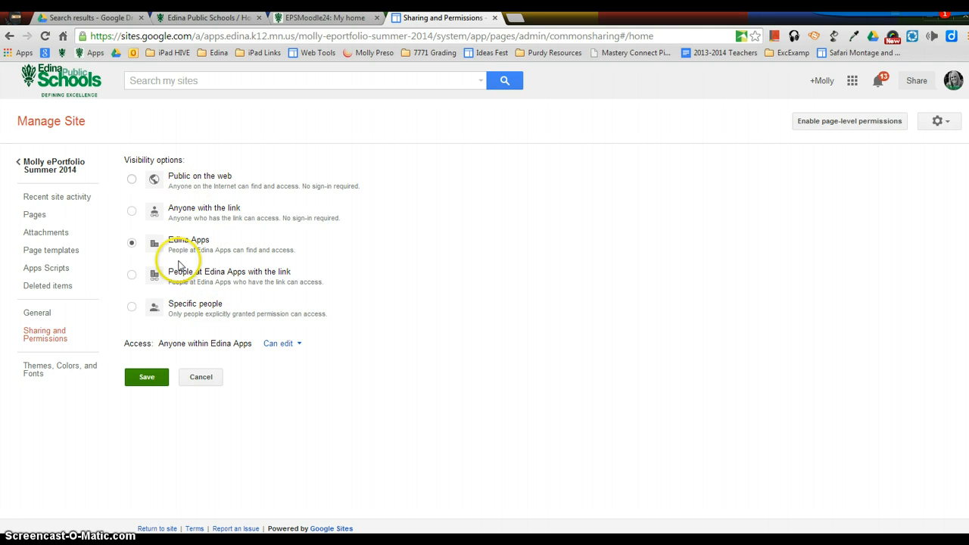
click(131, 276)
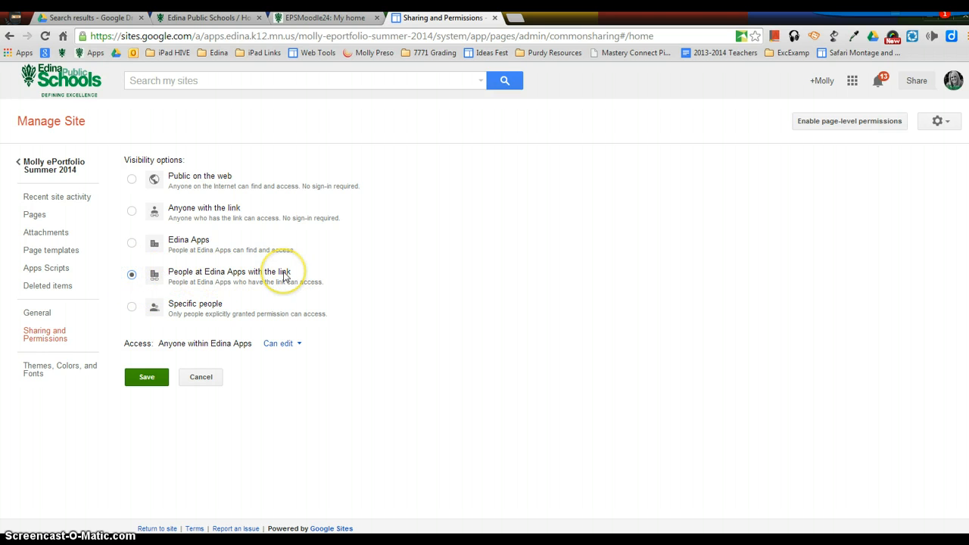
click(131, 308)
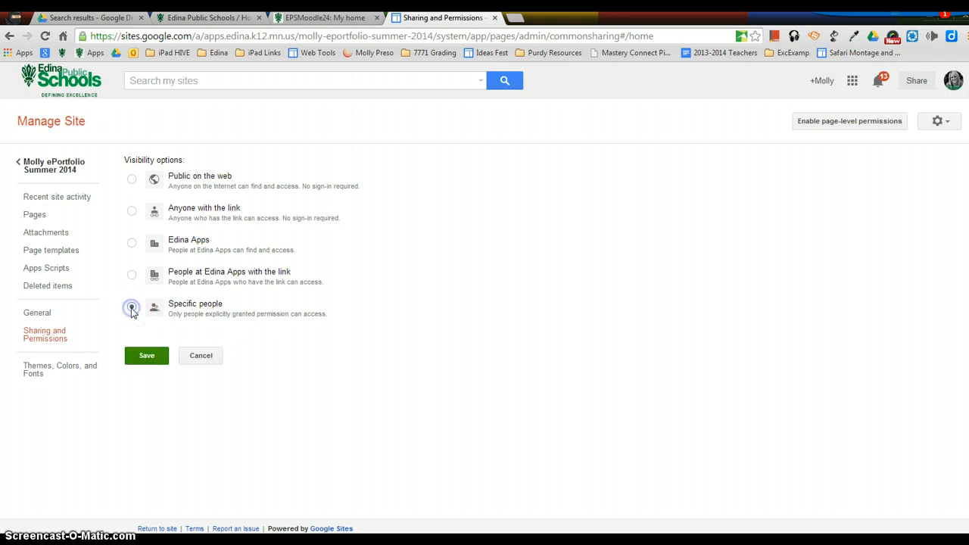
click(194, 309)
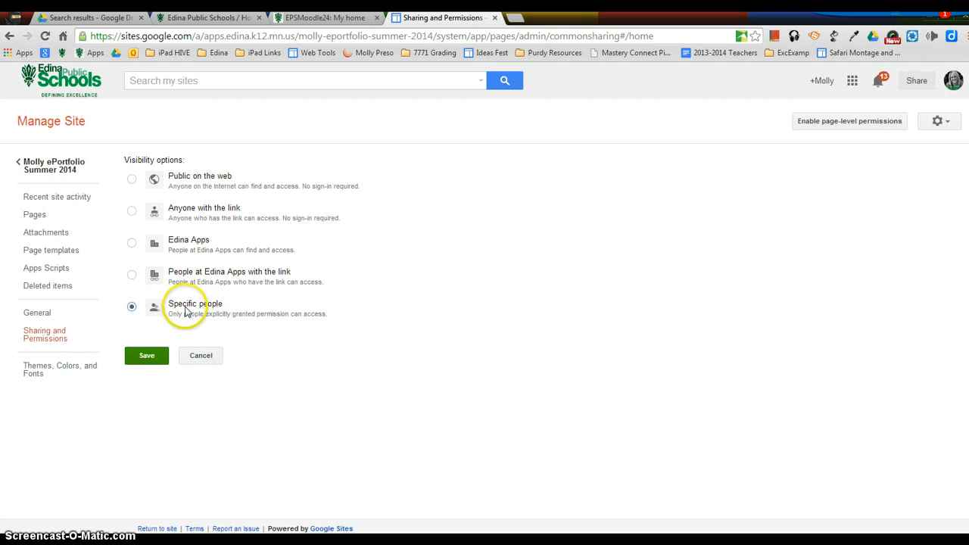
click(131, 213)
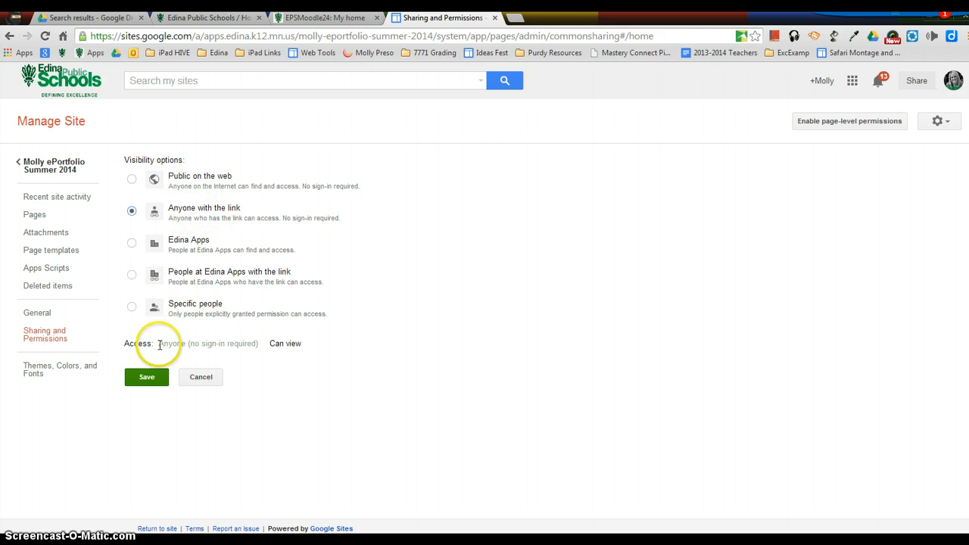
click(147, 377)
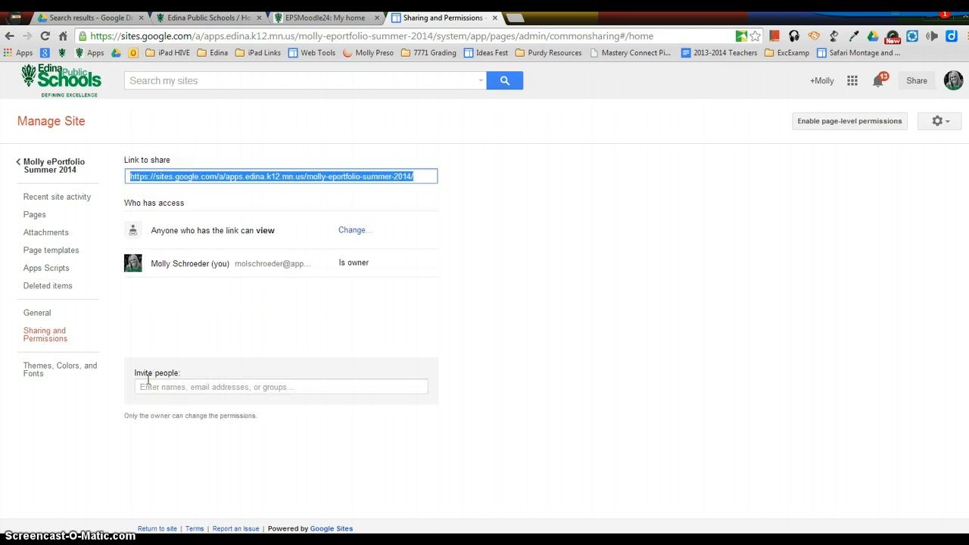
Look over the access levels available for invited people and return to the site's Home page.
click(155, 389)
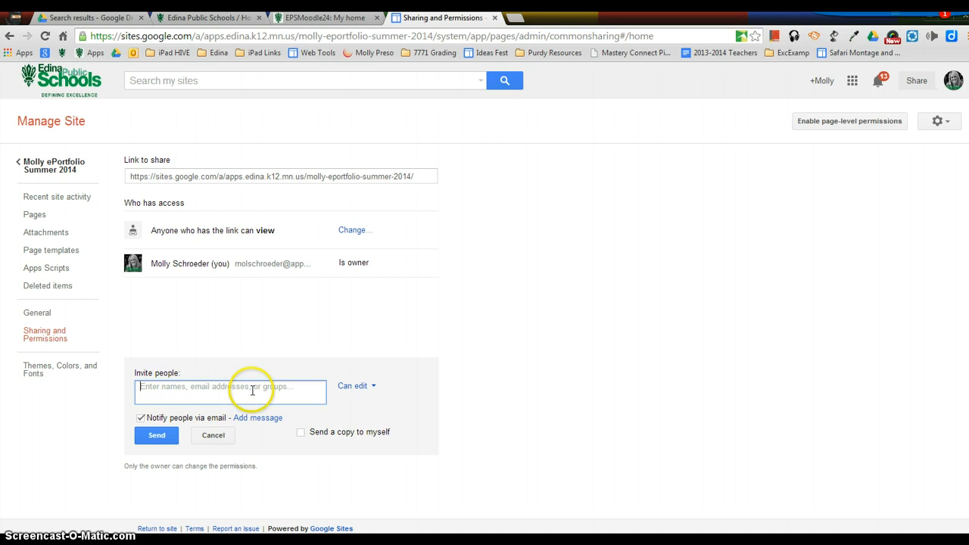
click(371, 387)
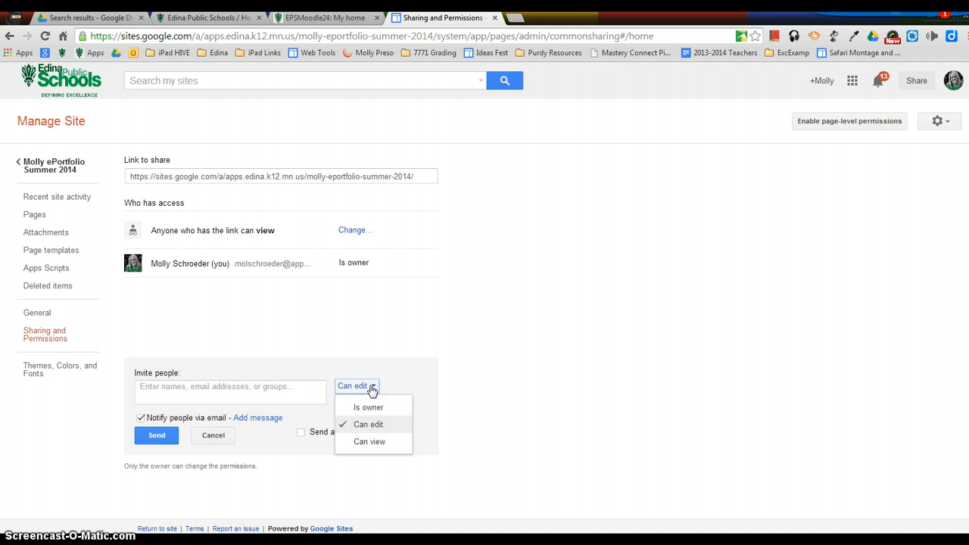
click(292, 330)
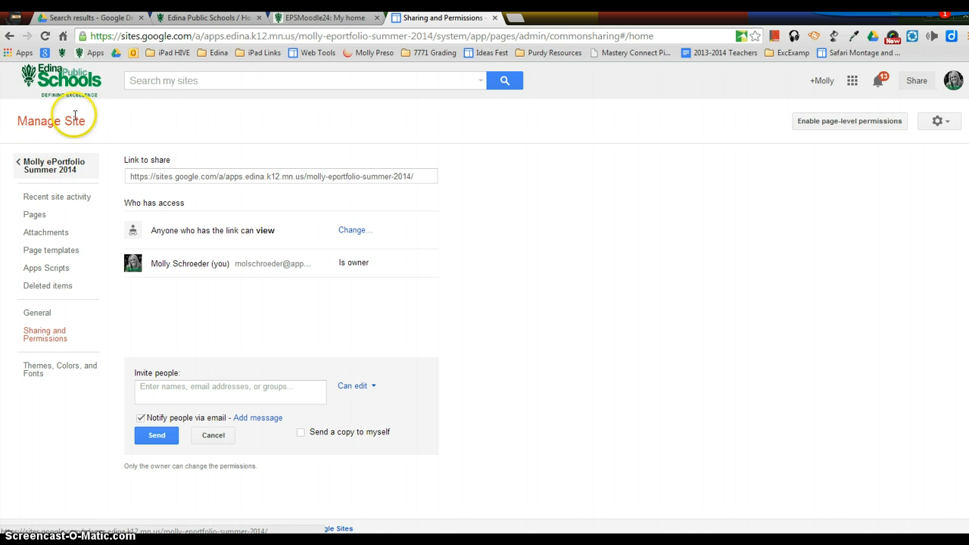
click(59, 169)
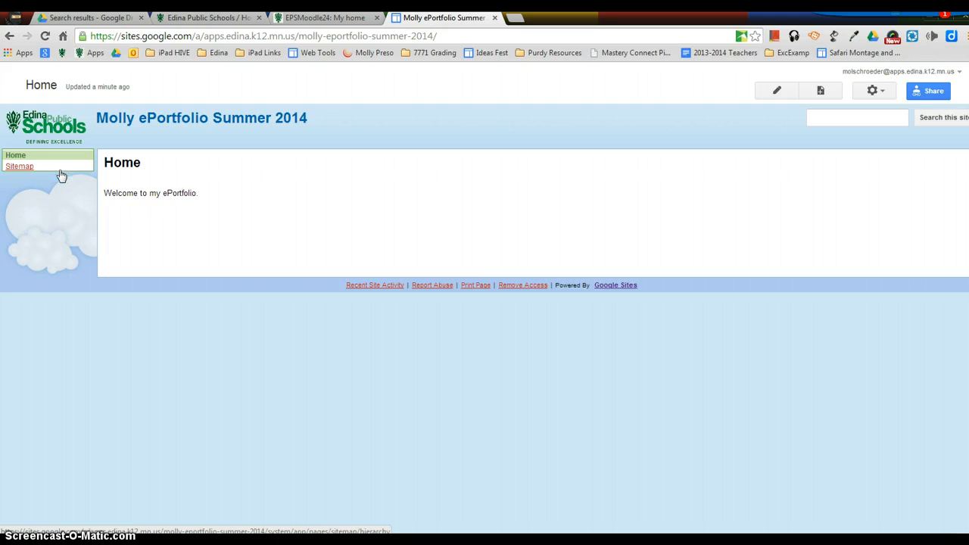
Create a top-level page named "Writing" with the Web Page template and save it.
click(820, 92)
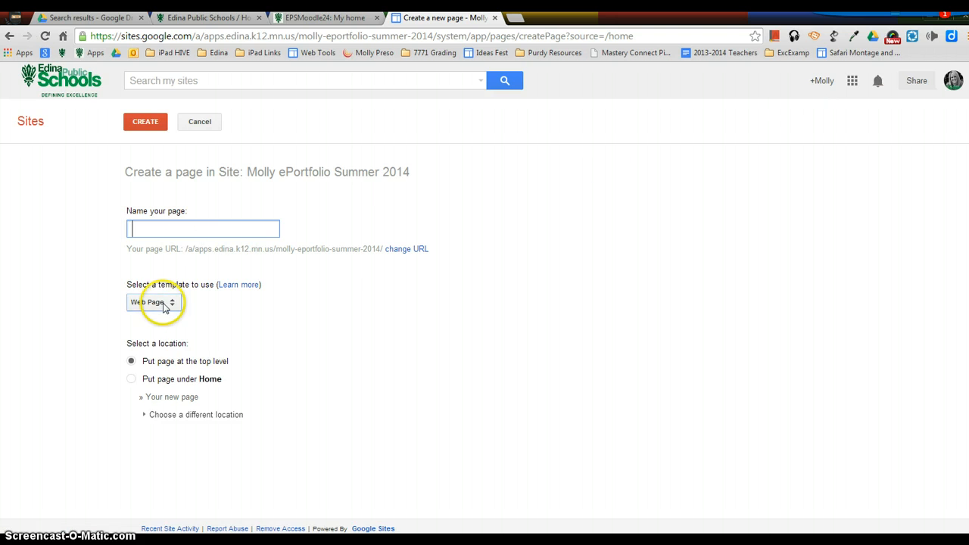
click(165, 303)
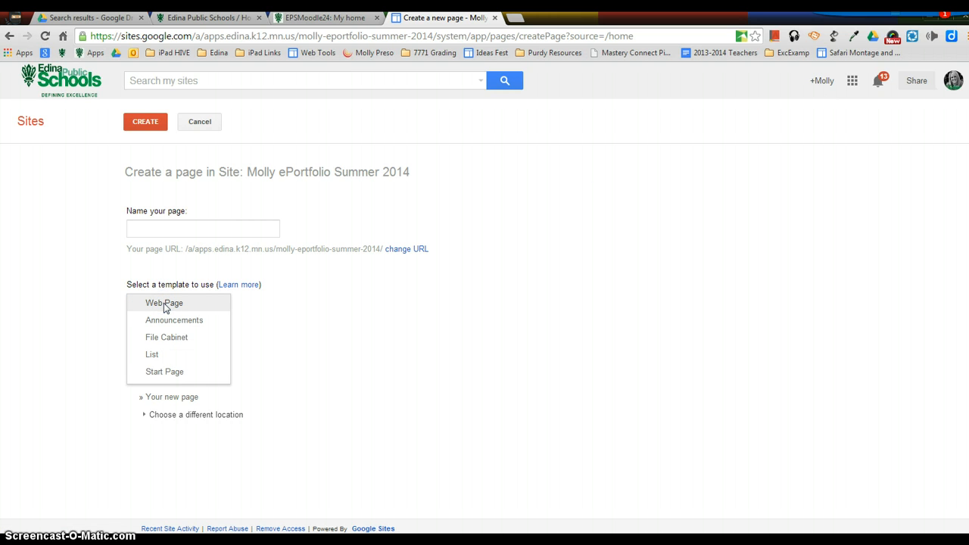
click(158, 304)
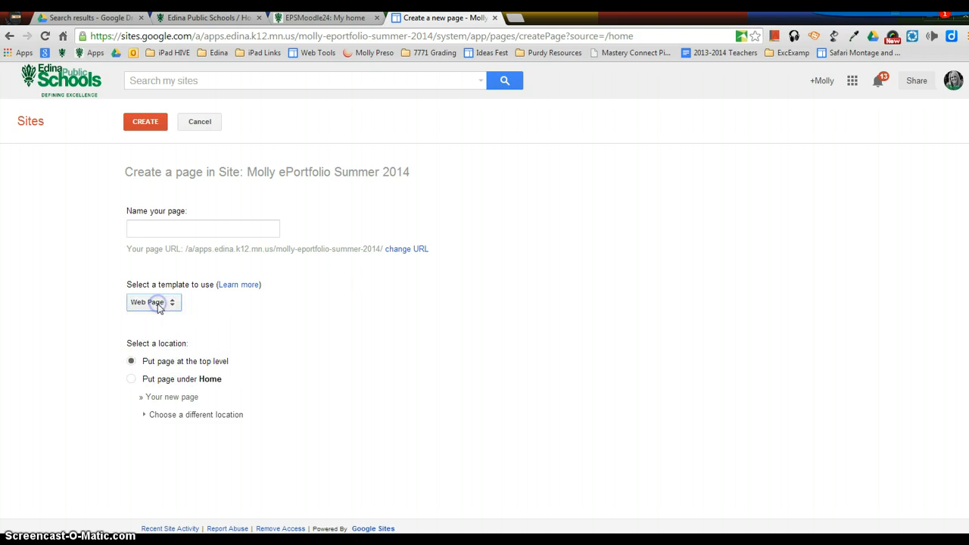
click(151, 230)
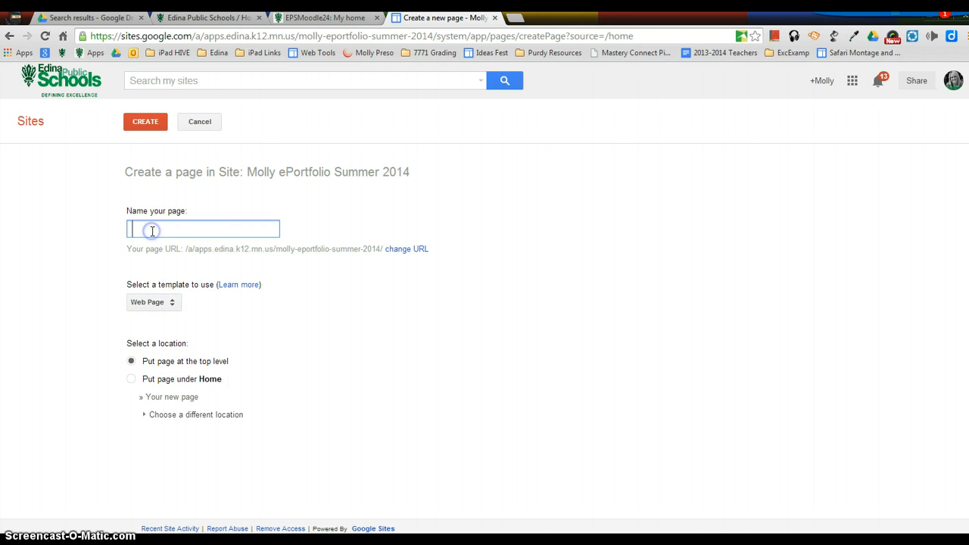
text(Writing)
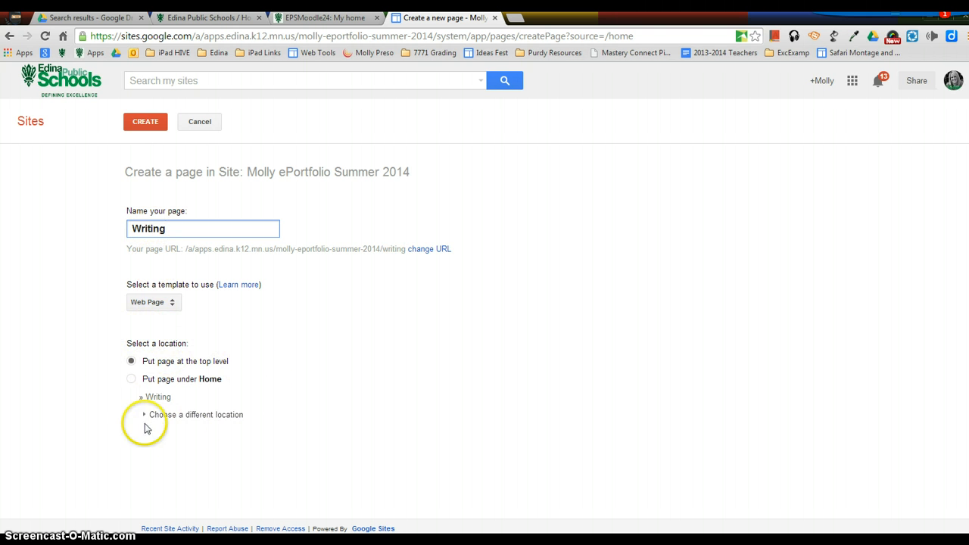
click(141, 124)
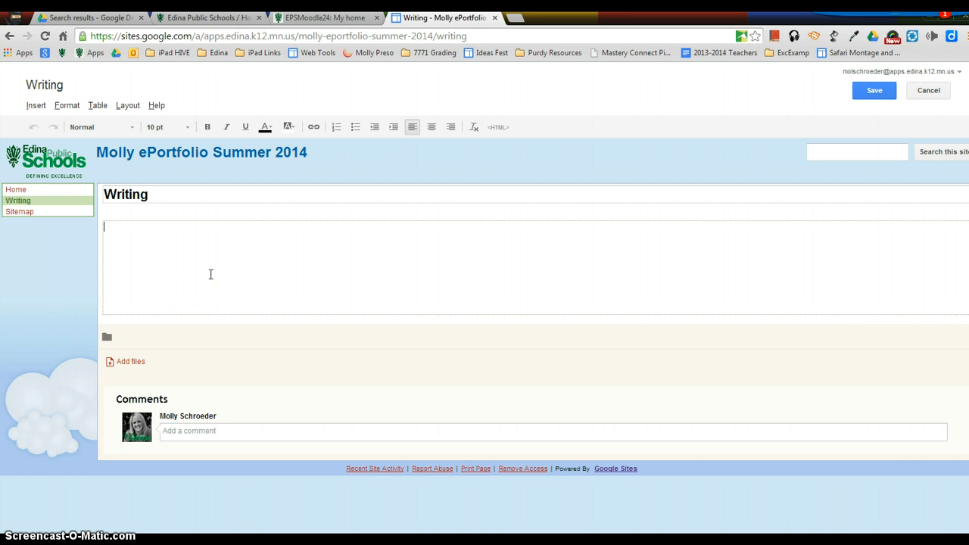
click(875, 96)
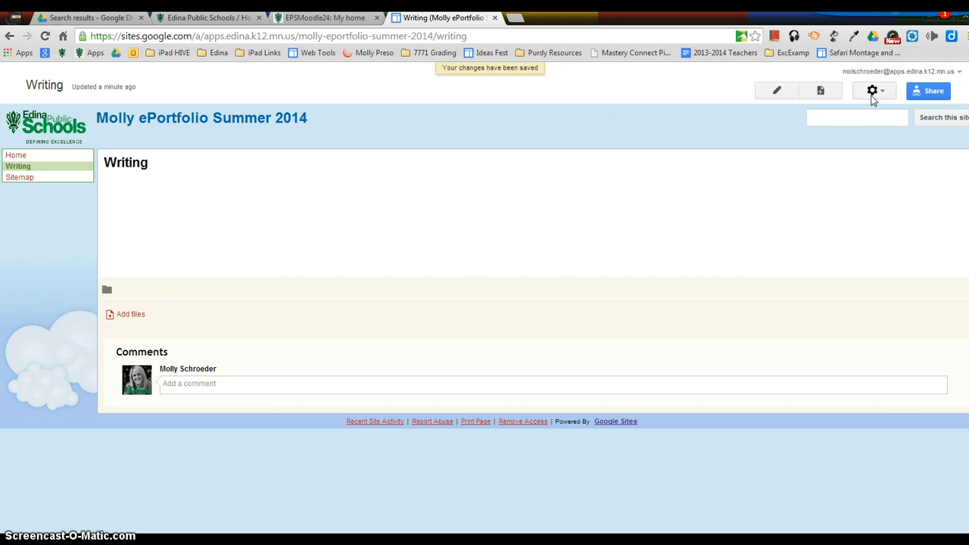
Create a top-level page named "Social Studies" with the Web Page template and save it.
click(821, 92)
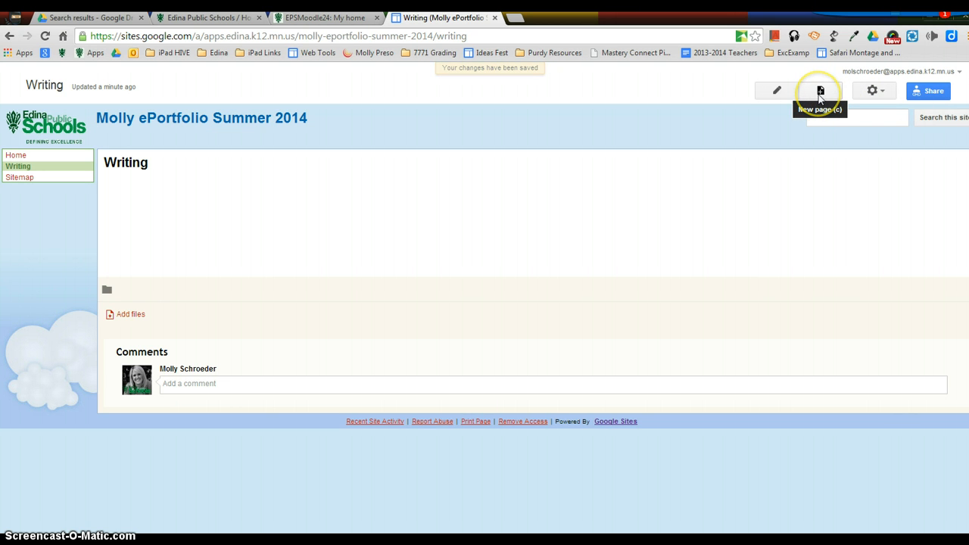
click(819, 94)
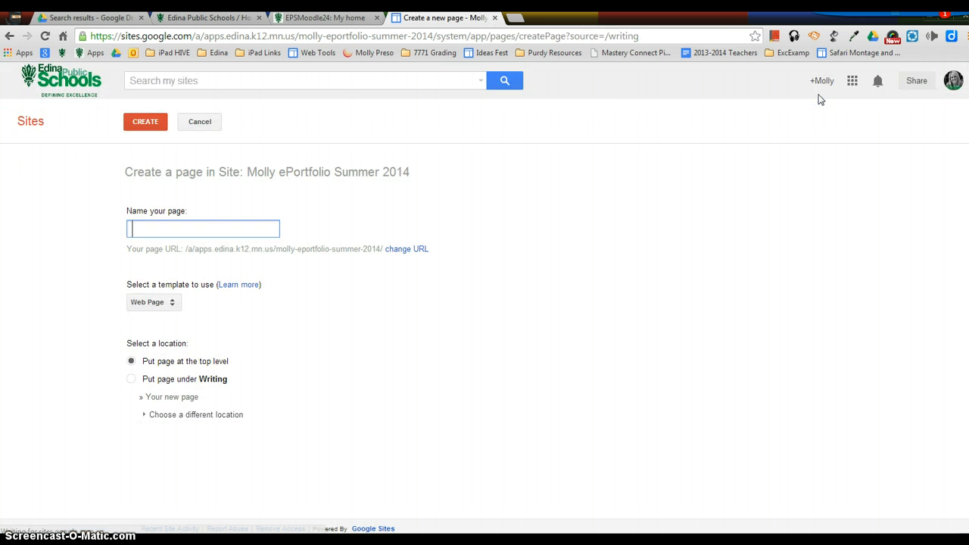
text(Social)
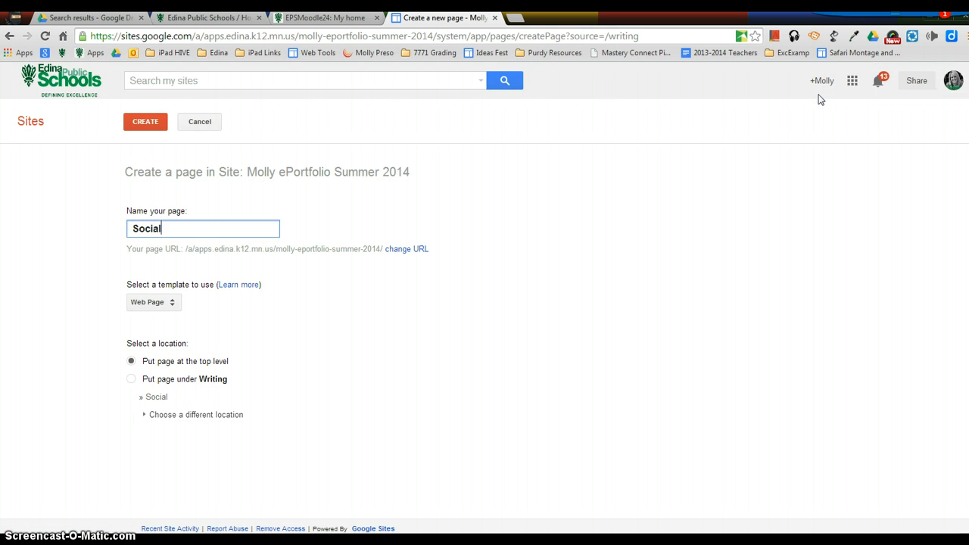
text( Studies)
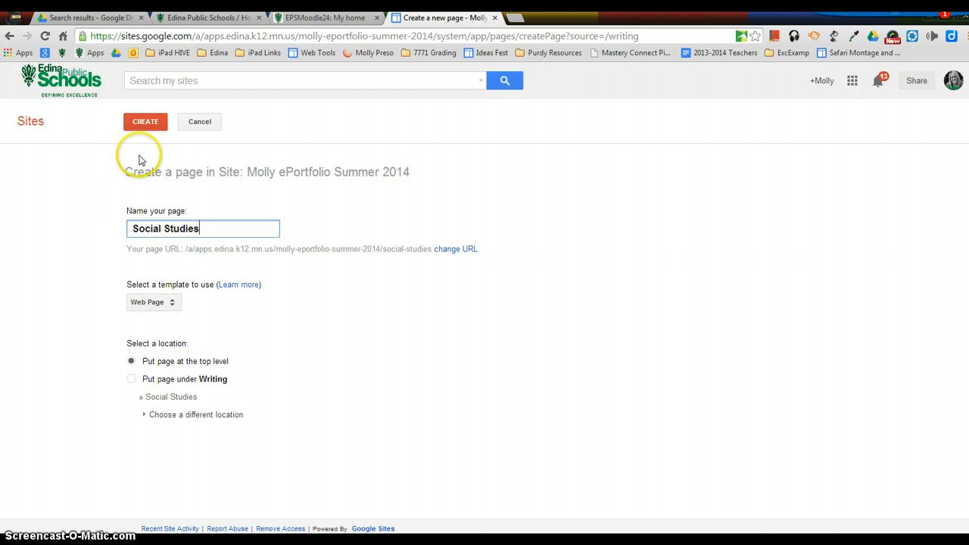
click(146, 123)
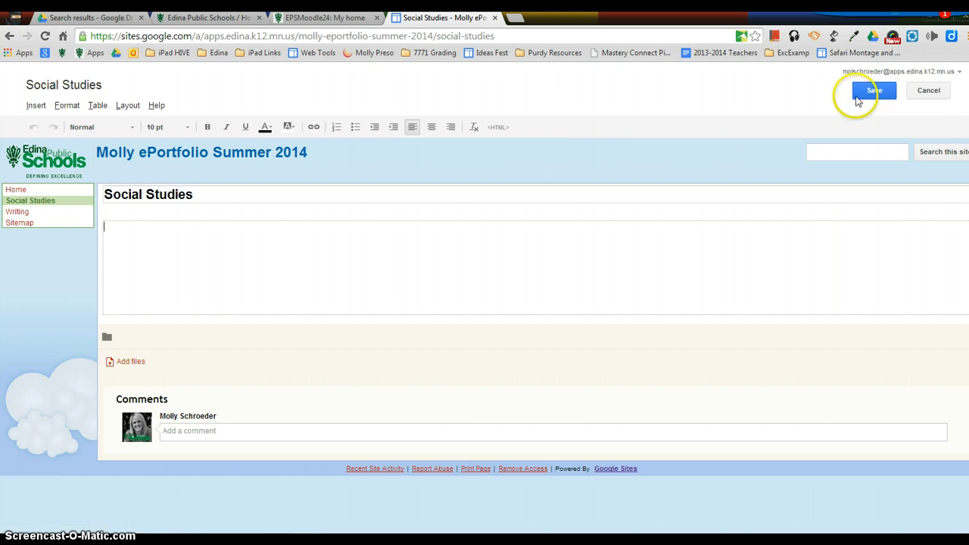
click(875, 91)
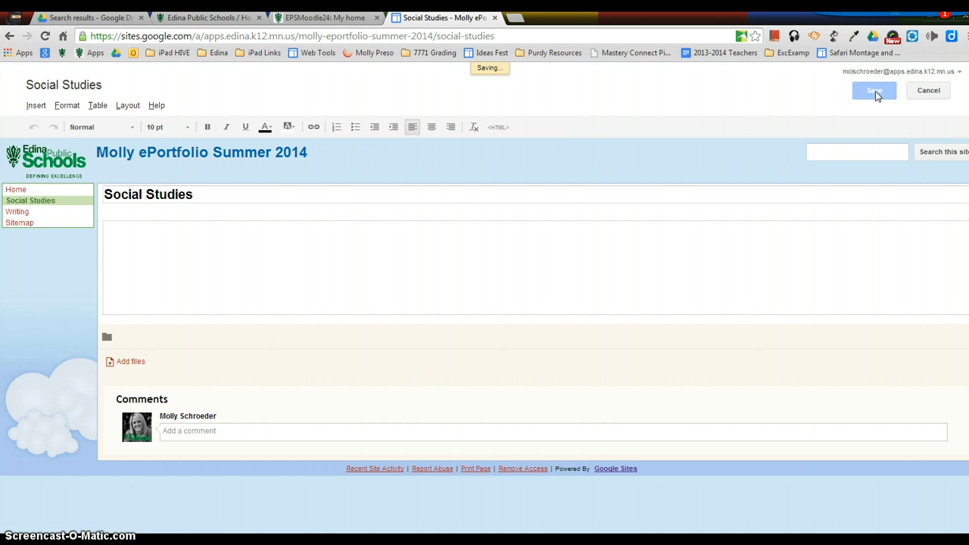